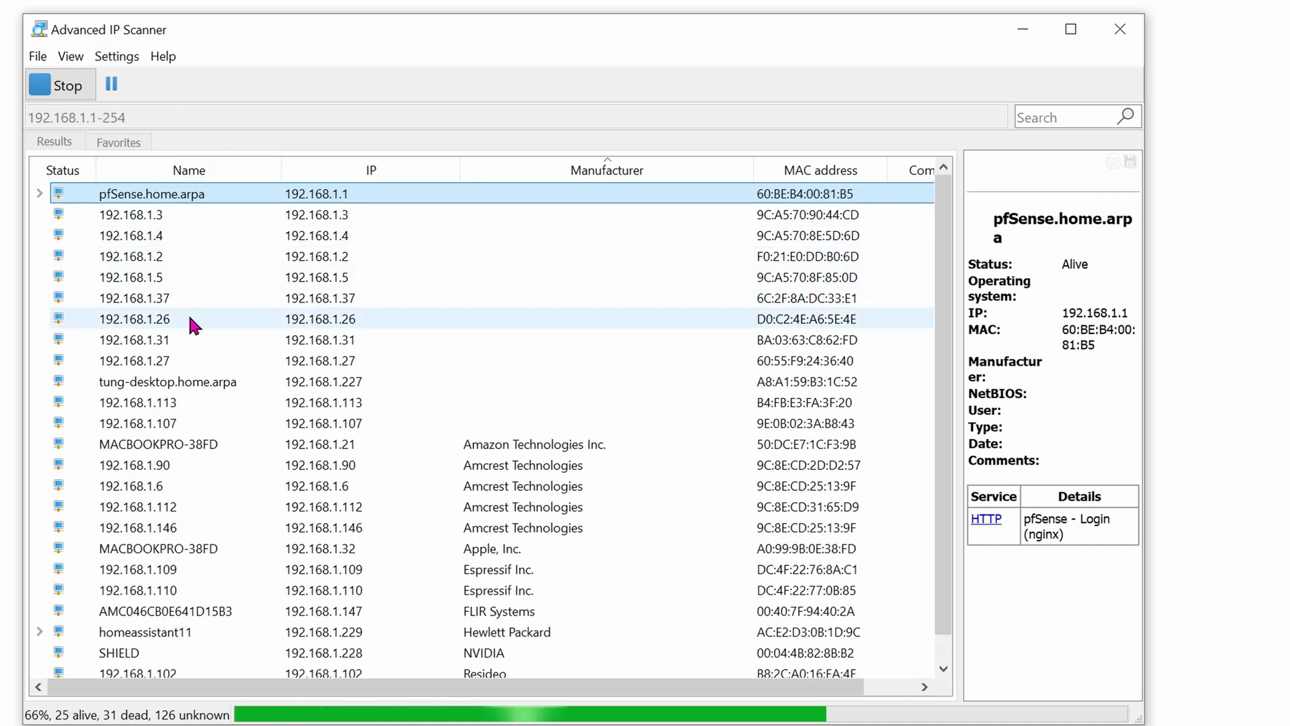
- Inspect the details of the device at 192.168.1.31 in Advanced IP Scanner
left_click(194, 337)
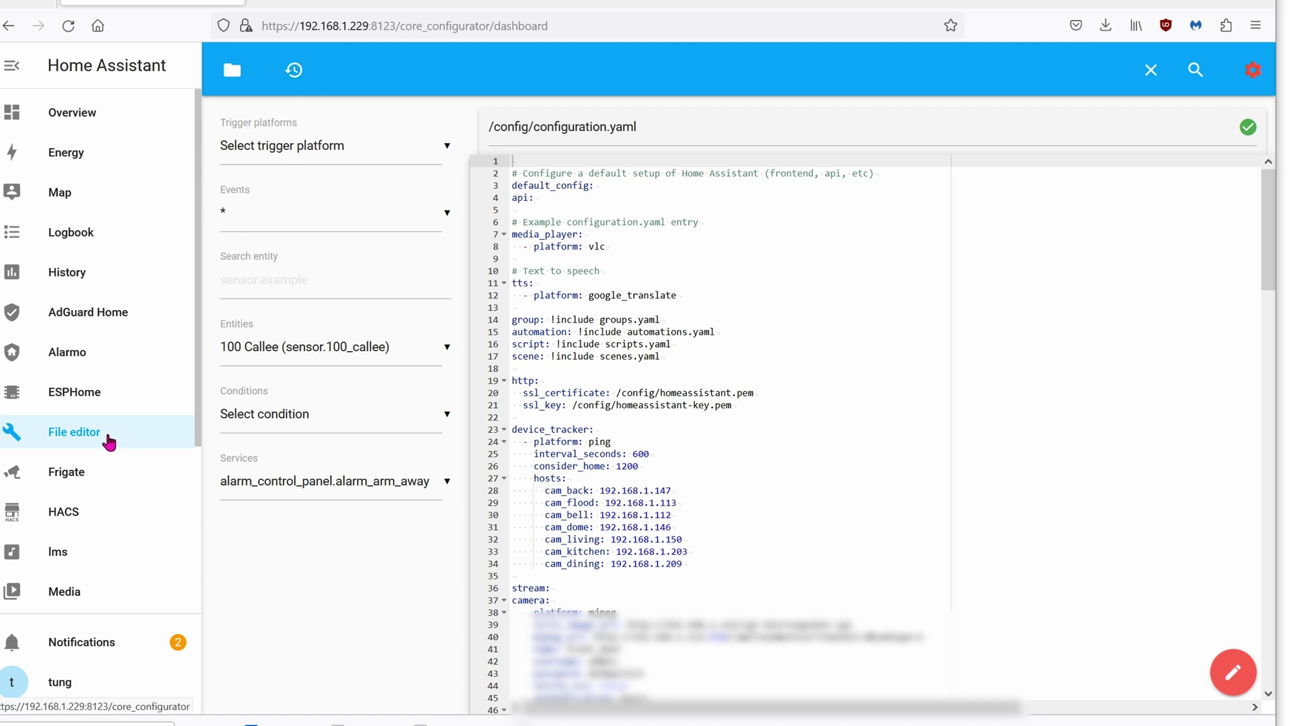
- Open configuration.yaml and review the 600-second ping interval and consider_home value of 1200
left_click(226, 79)
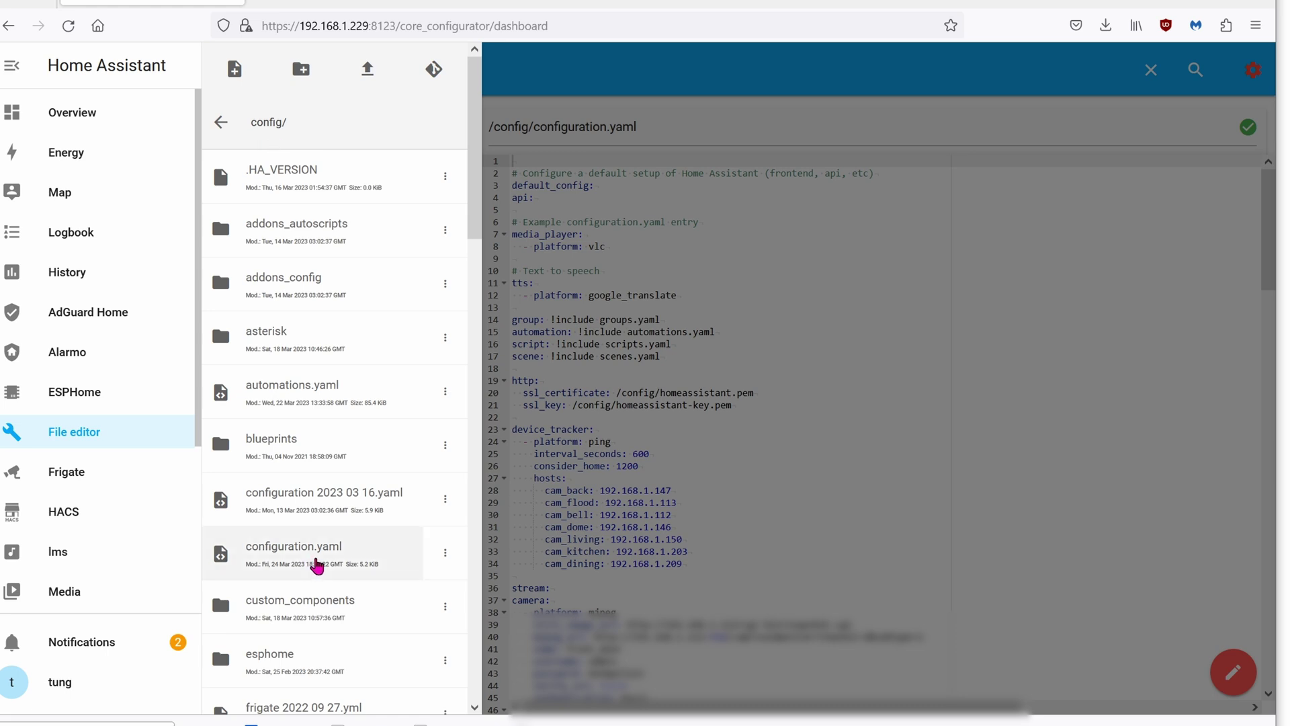
left_click(319, 564)
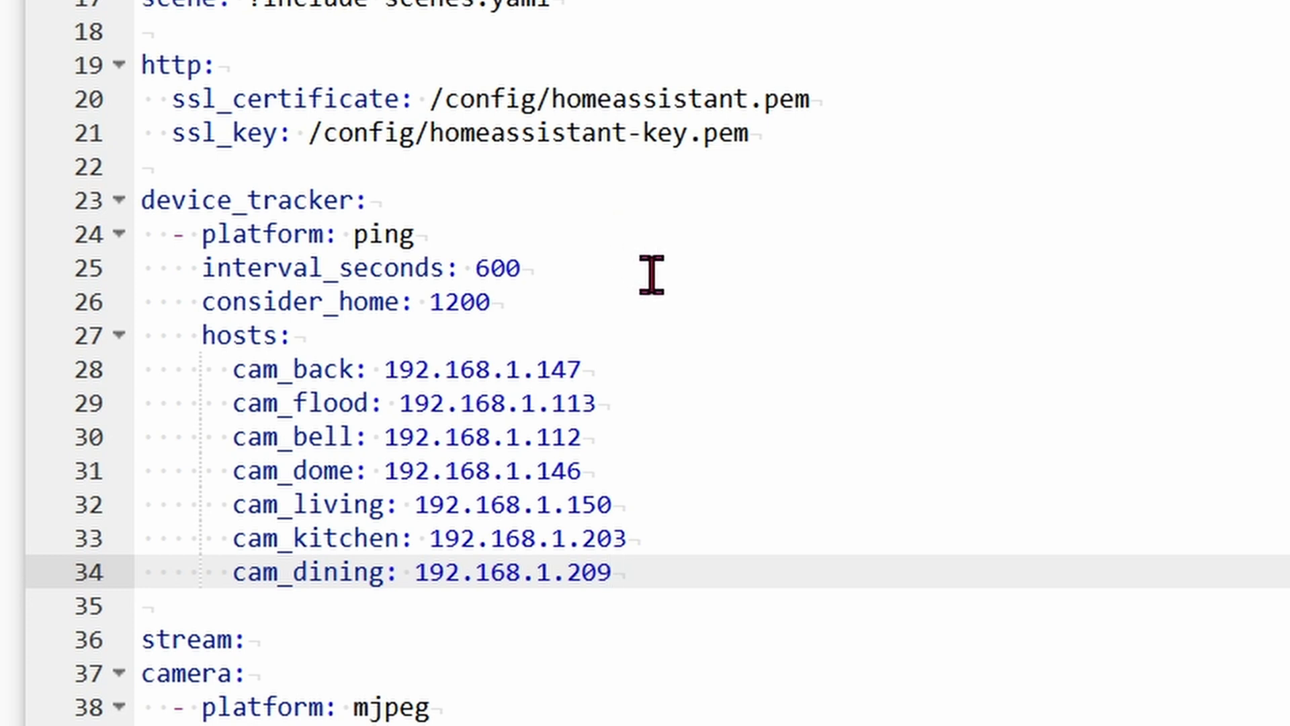
left_click(627, 267)
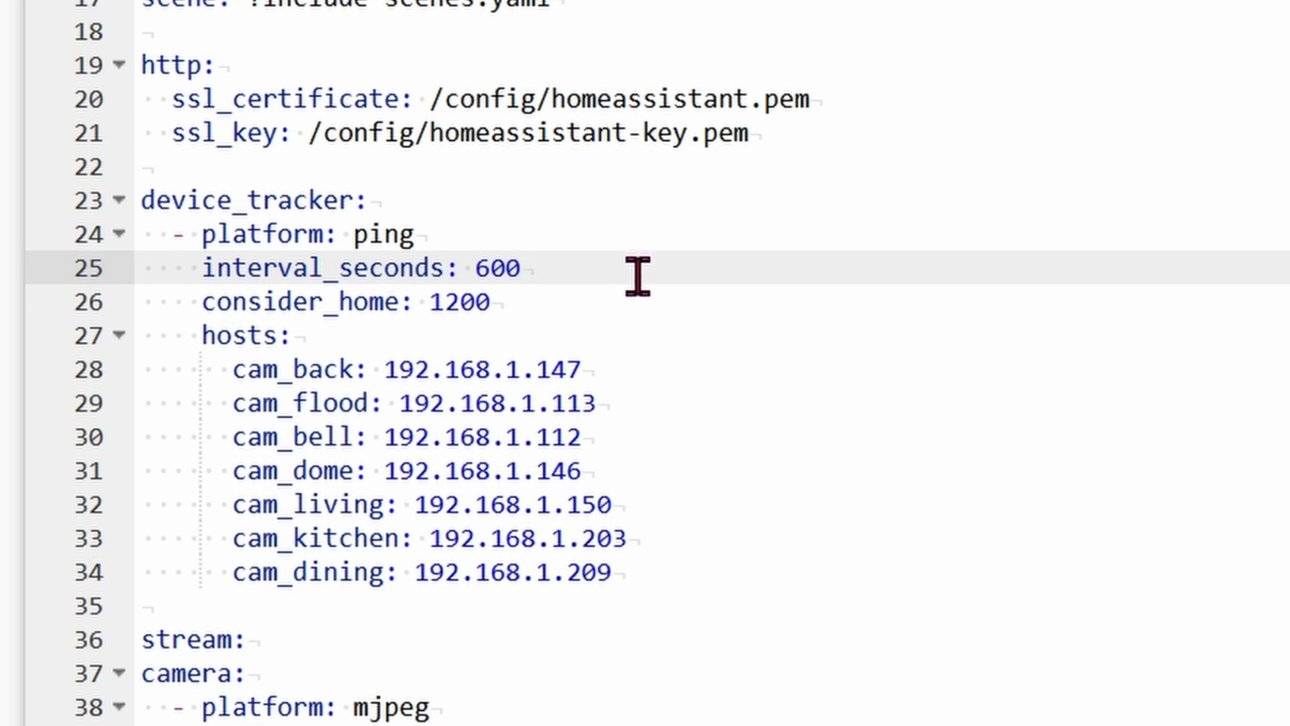
left_click(551, 307)
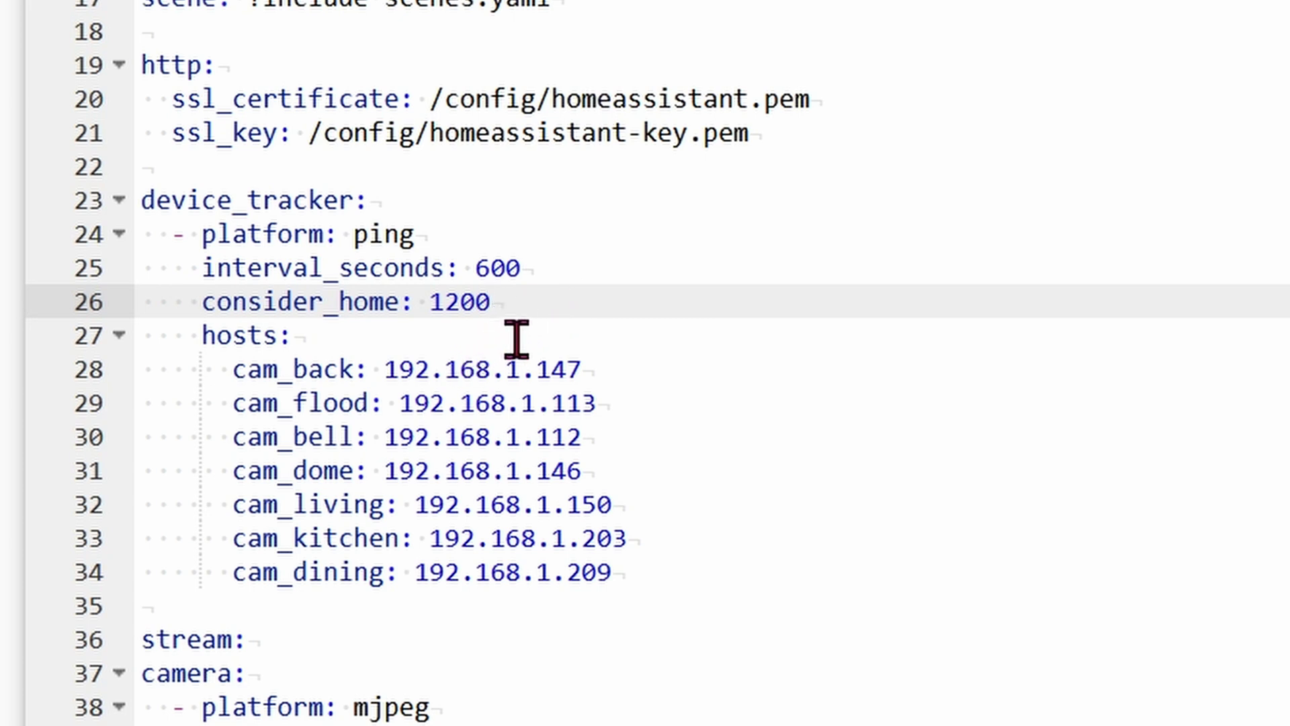
- Review the seven camera host lines, including cam_bell's address ending in 112
left_click(386, 369)
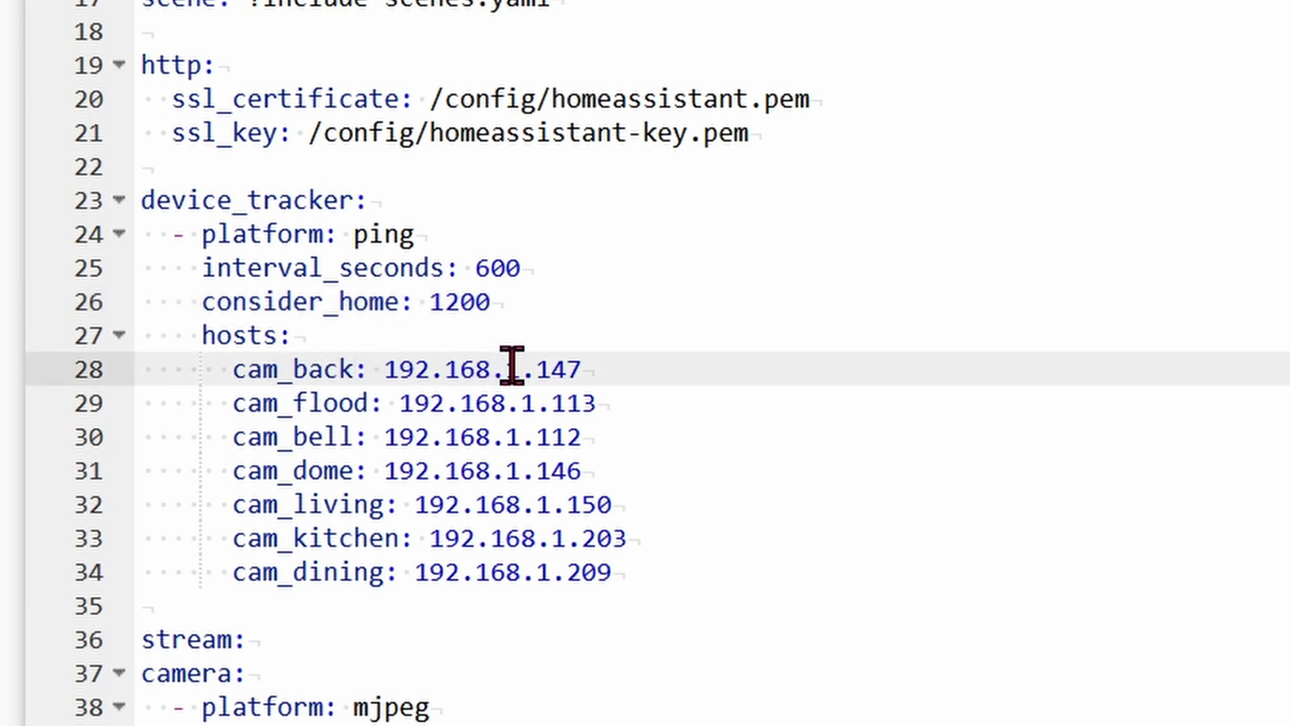
double_click(555, 438)
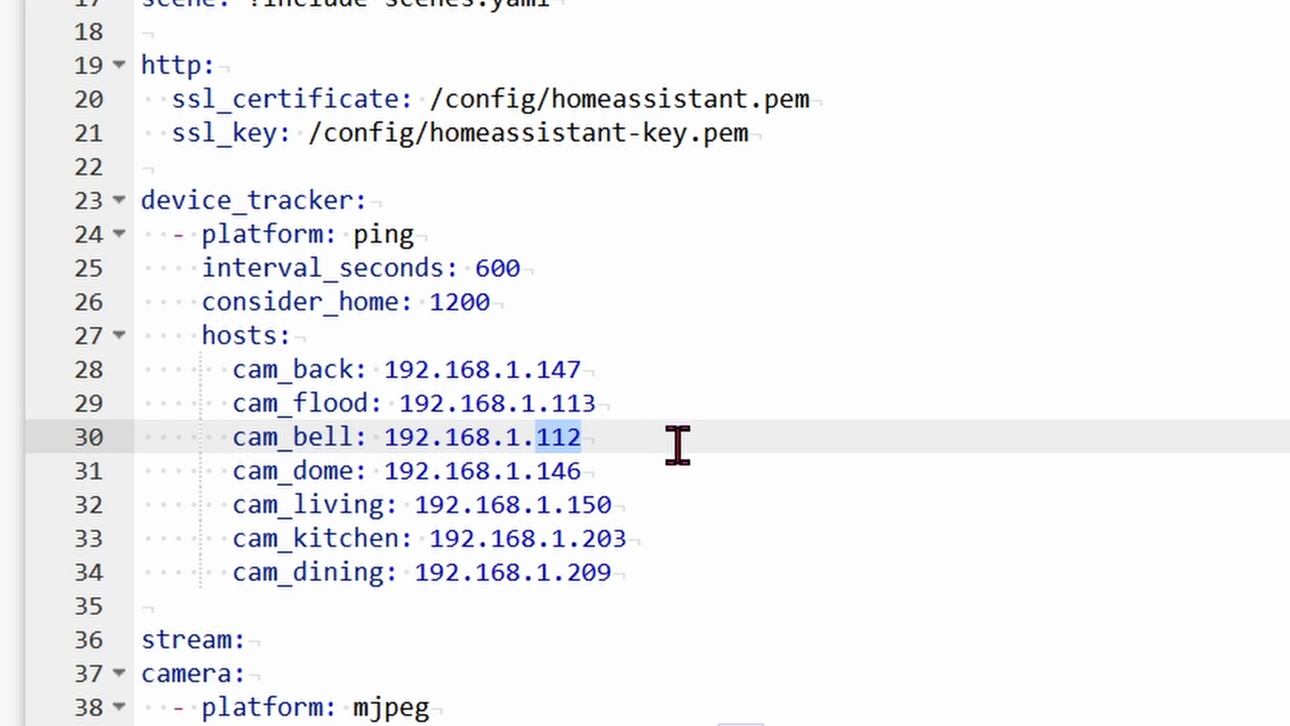
left_click(640, 572)
left_click_drag(640, 571, 64, 365)
left_click(604, 470)
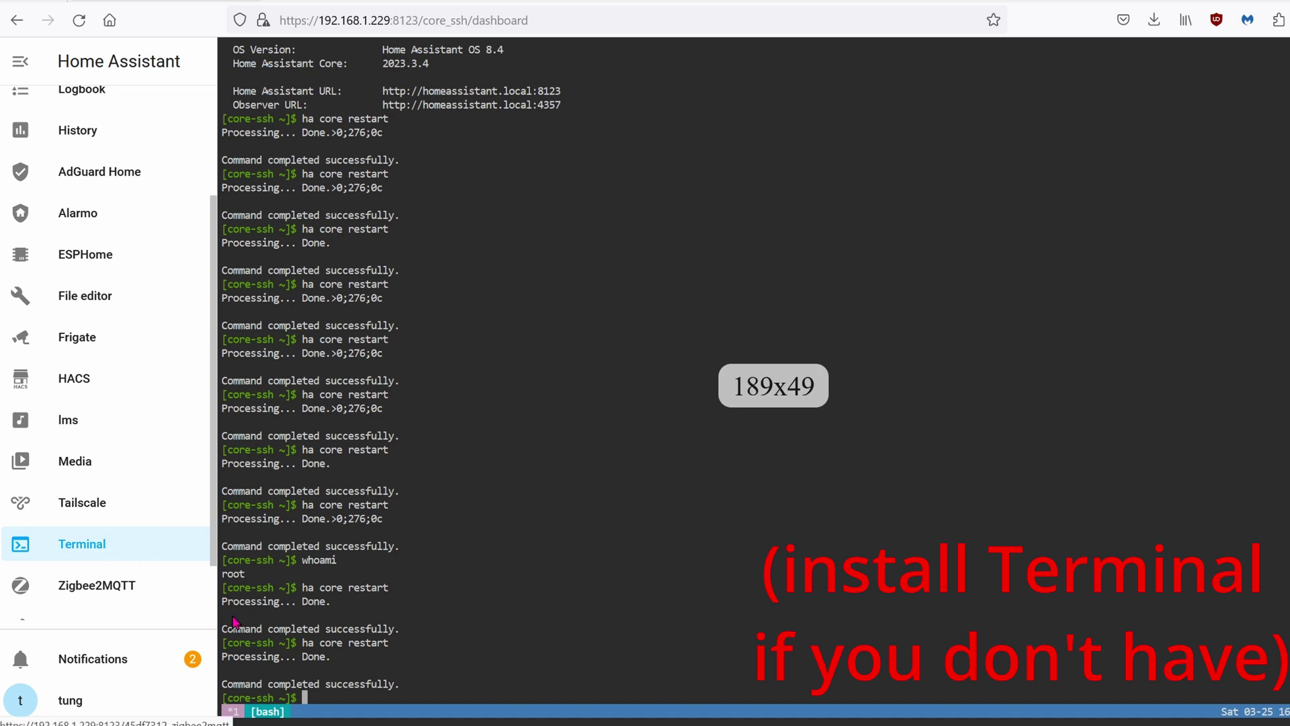
- Filter Developer Tools States to cam_ trackers and pick out cam_living's not_home state
key("Up")
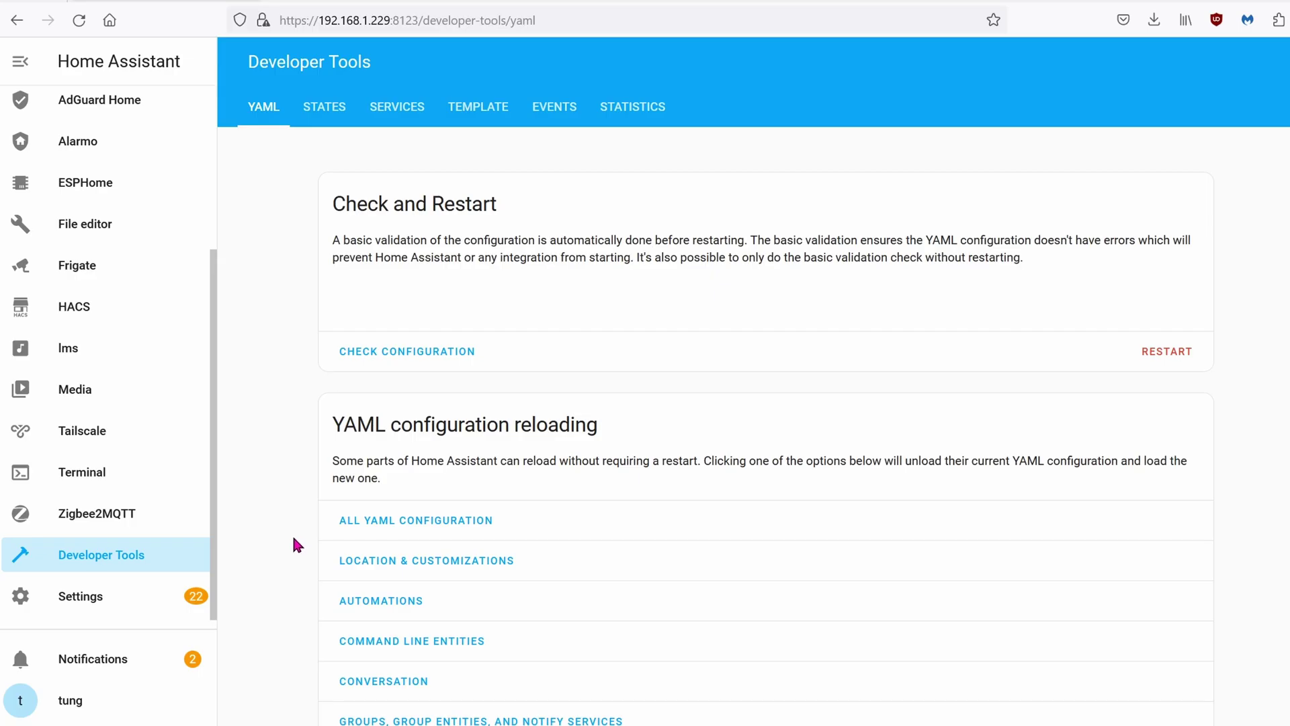
left_click(162, 558)
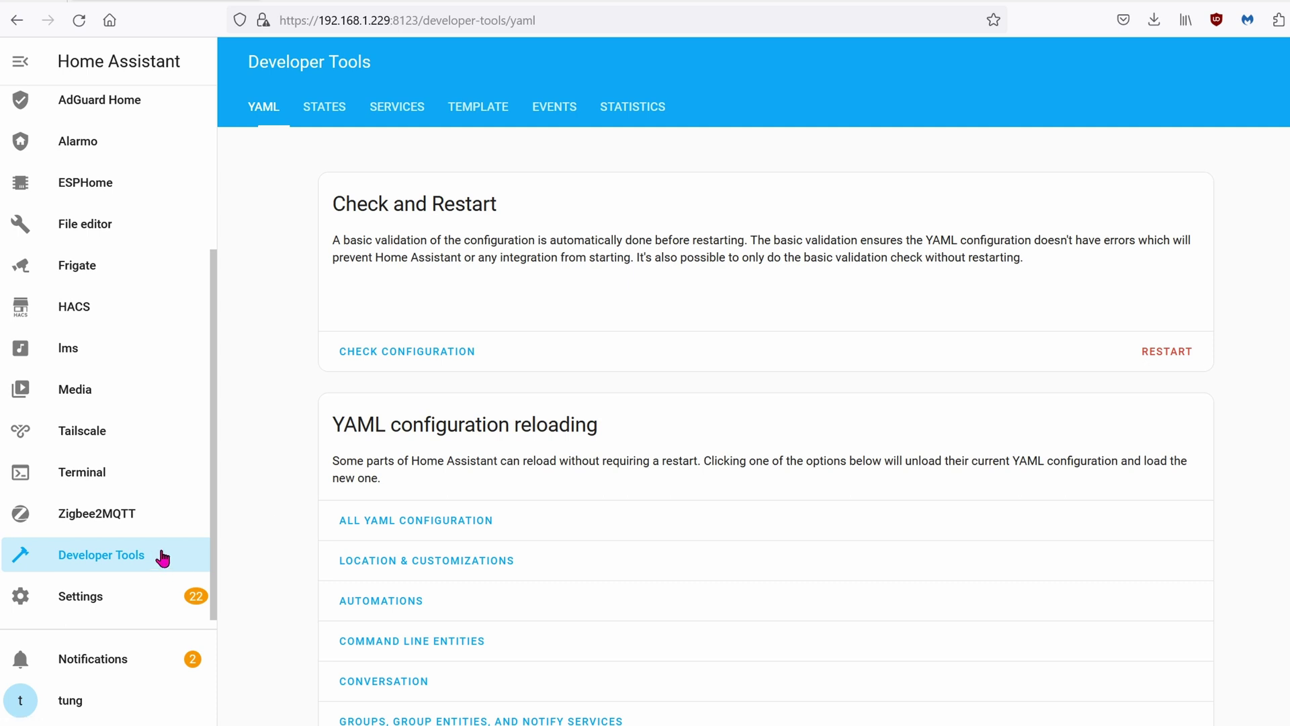
left_click(334, 119)
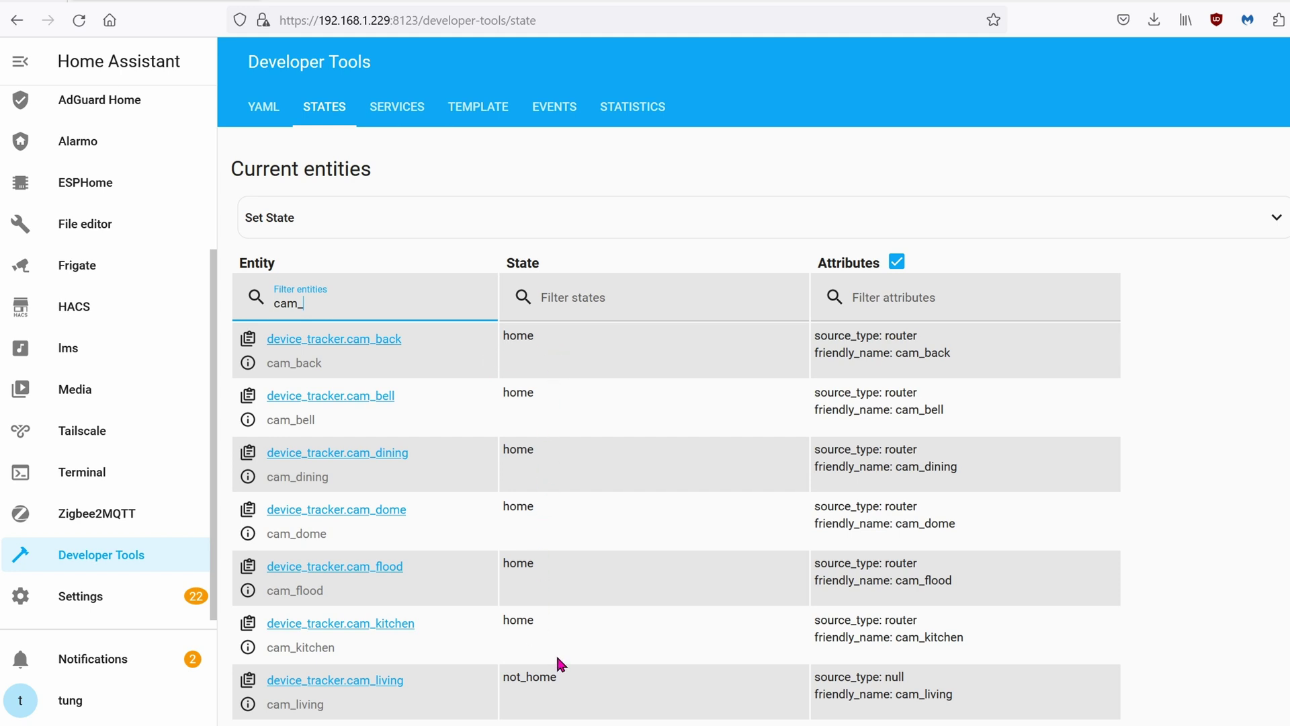
left_click_drag(577, 684, 507, 685)
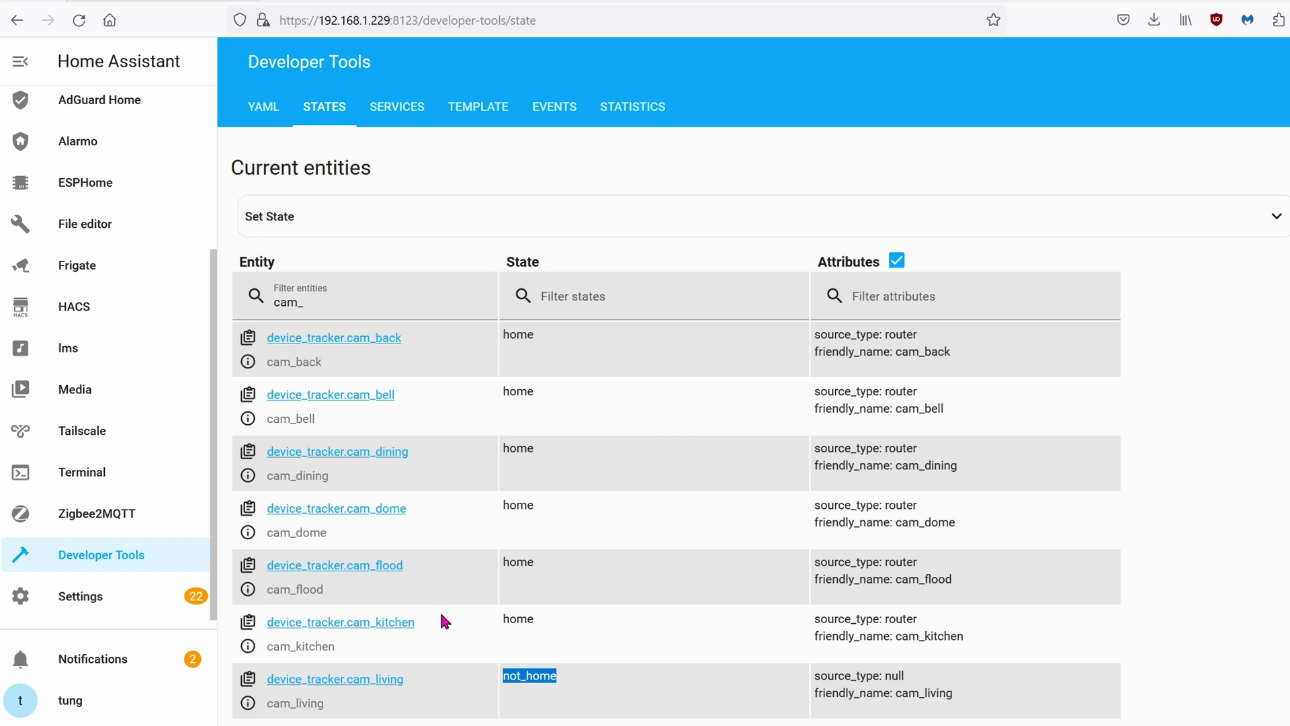
- Start a new blank automation from the Automations list
left_click(99, 600)
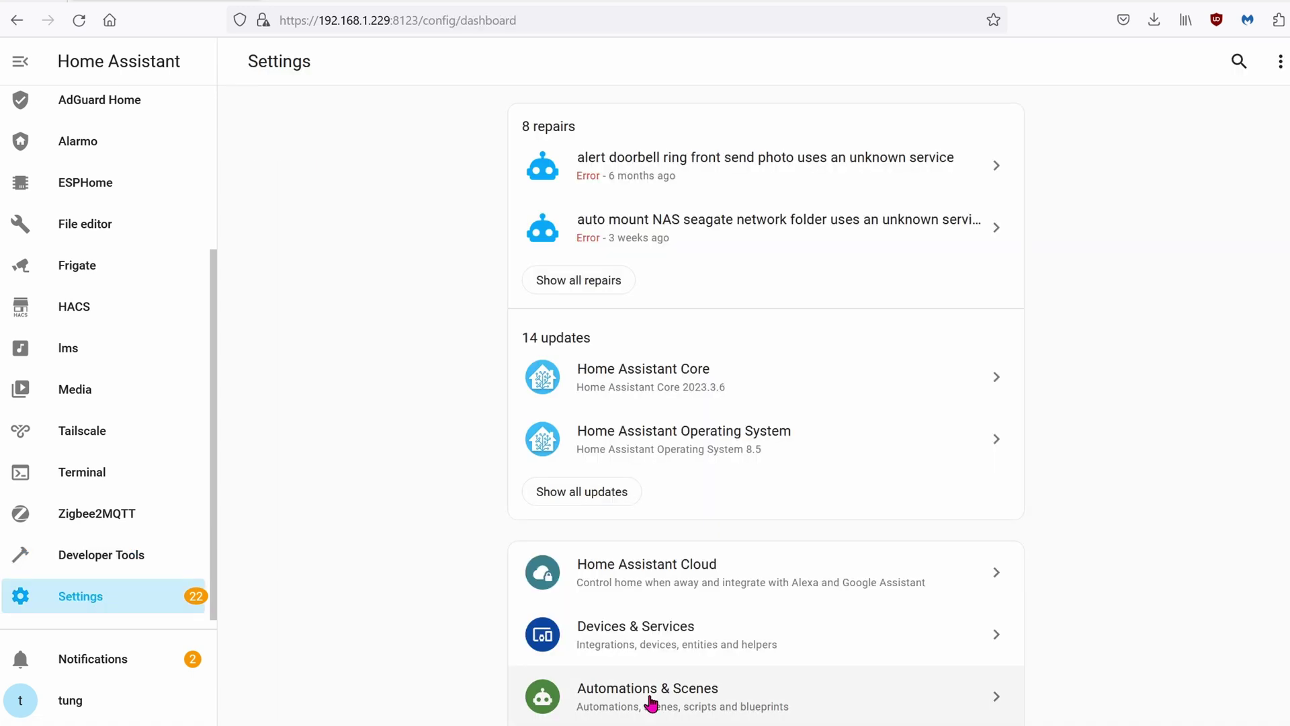
left_click(653, 701)
left_click(1211, 709)
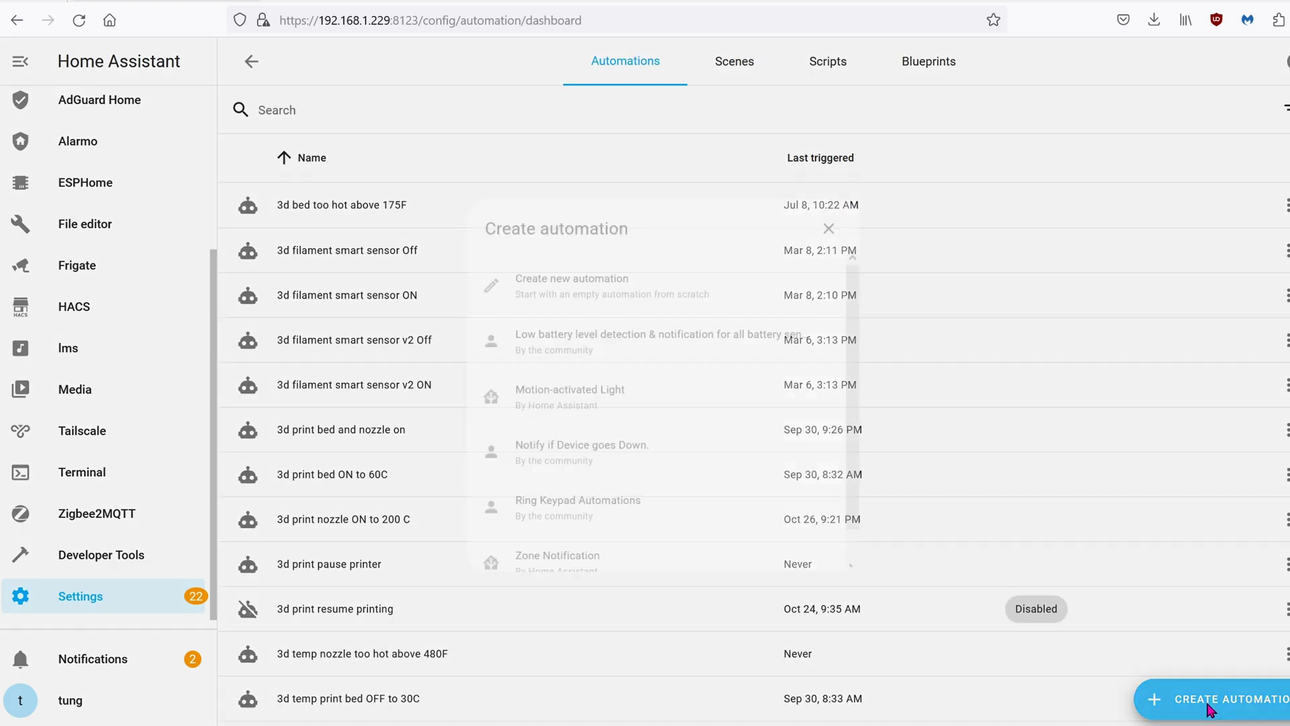
left_click(645, 283)
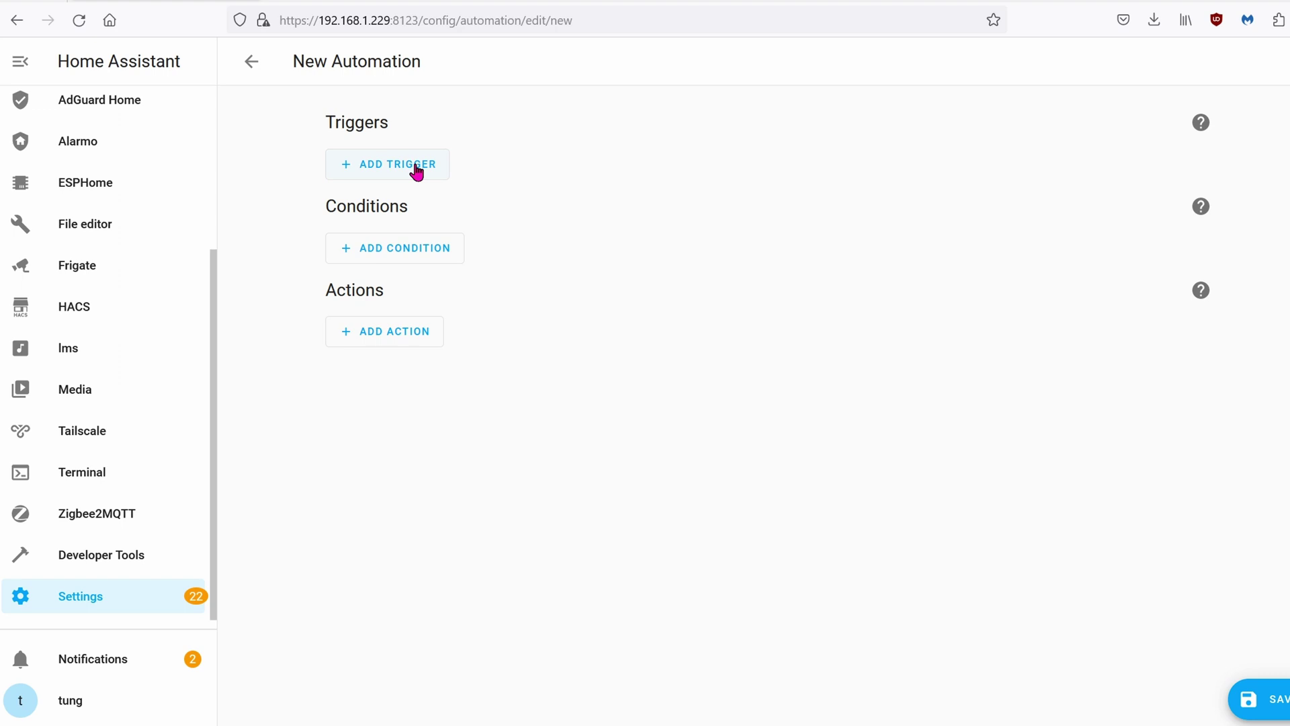
- Add a State trigger with cam_back as its entity
left_click(421, 170)
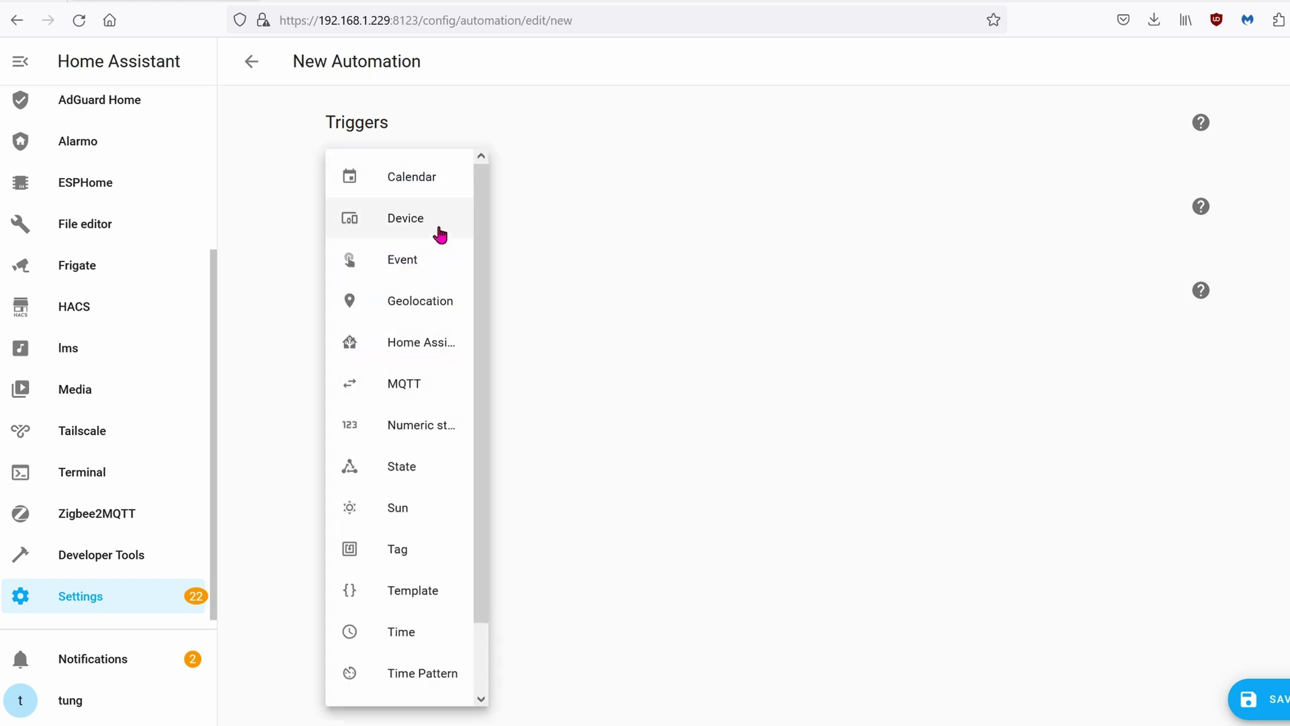
left_click(413, 474)
left_click(495, 242)
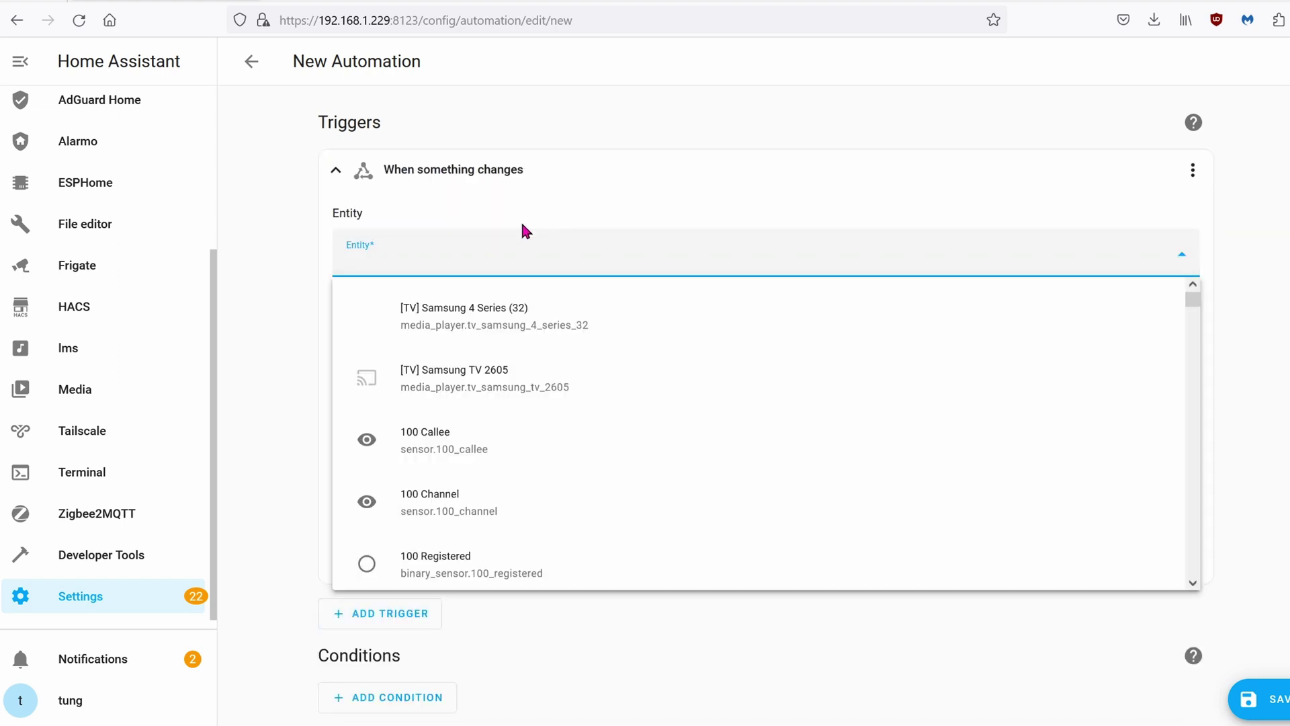
type("cam_")
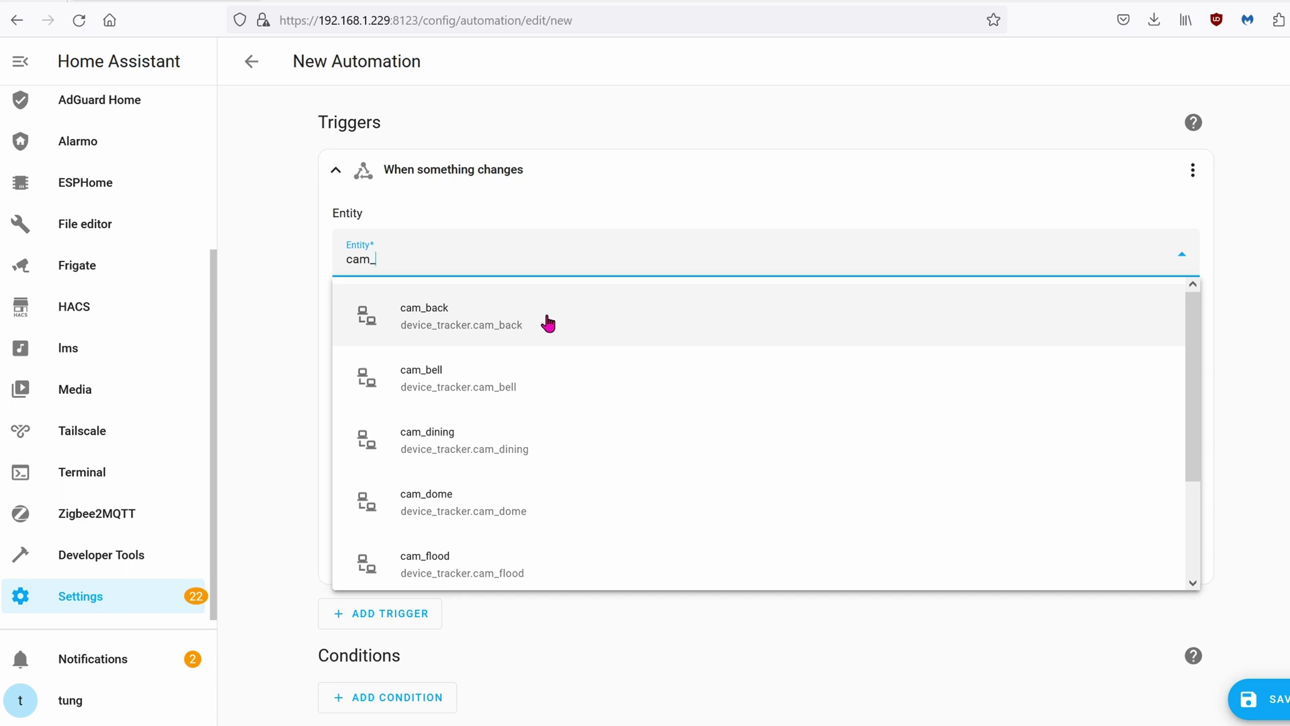
left_click(552, 320)
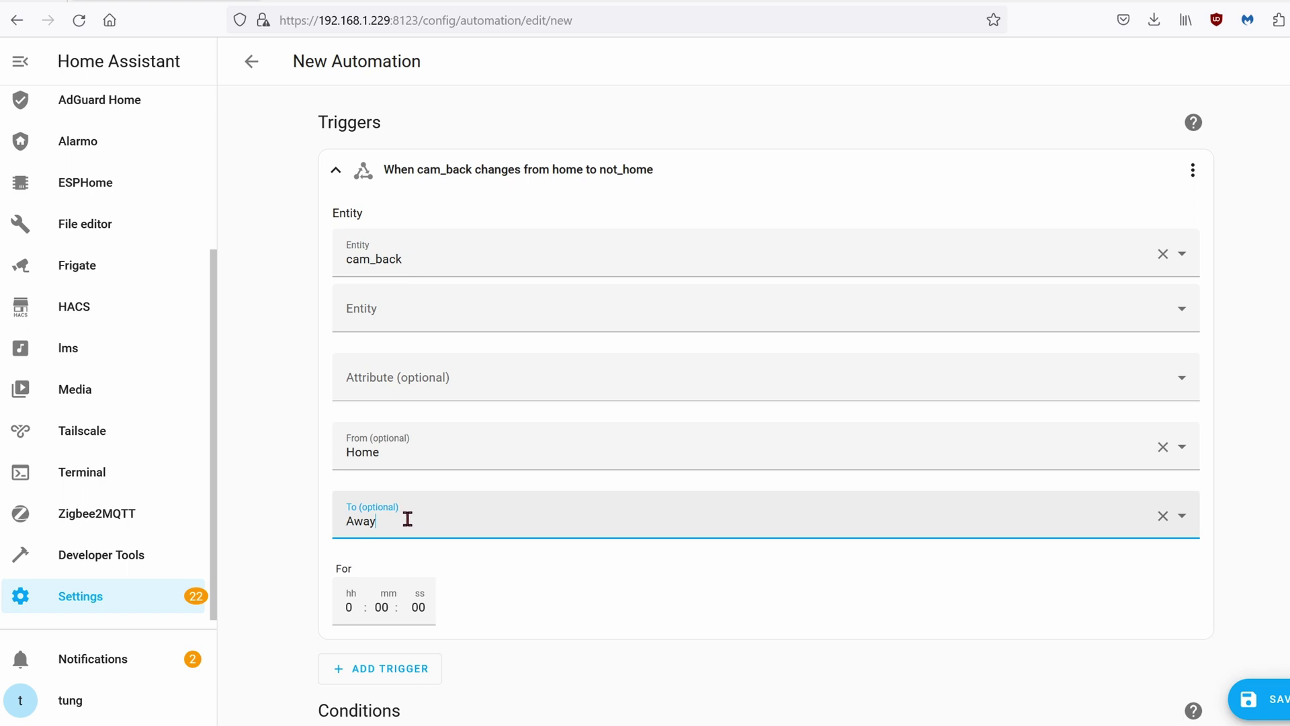
- Add a service call action sending the Telegram notification 'alert back camera offline'
scroll(407, 521, "down", 2)
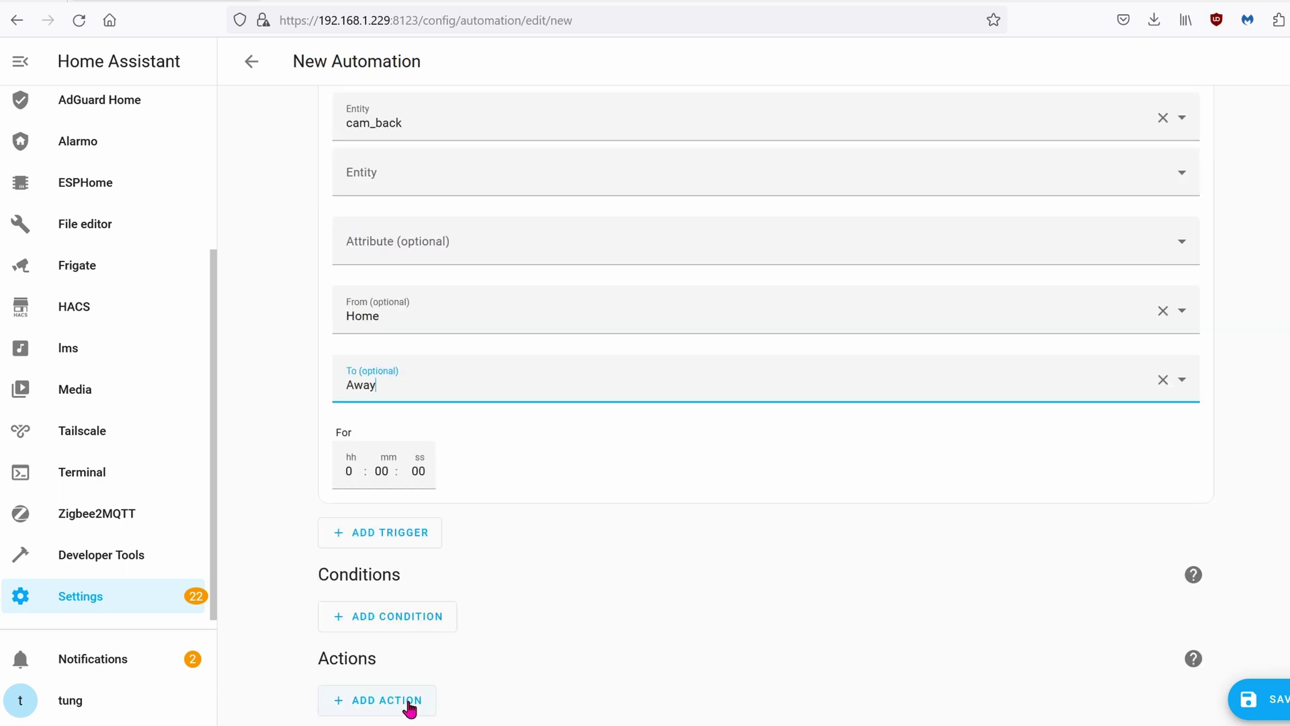
left_click(408, 703)
left_click(461, 150)
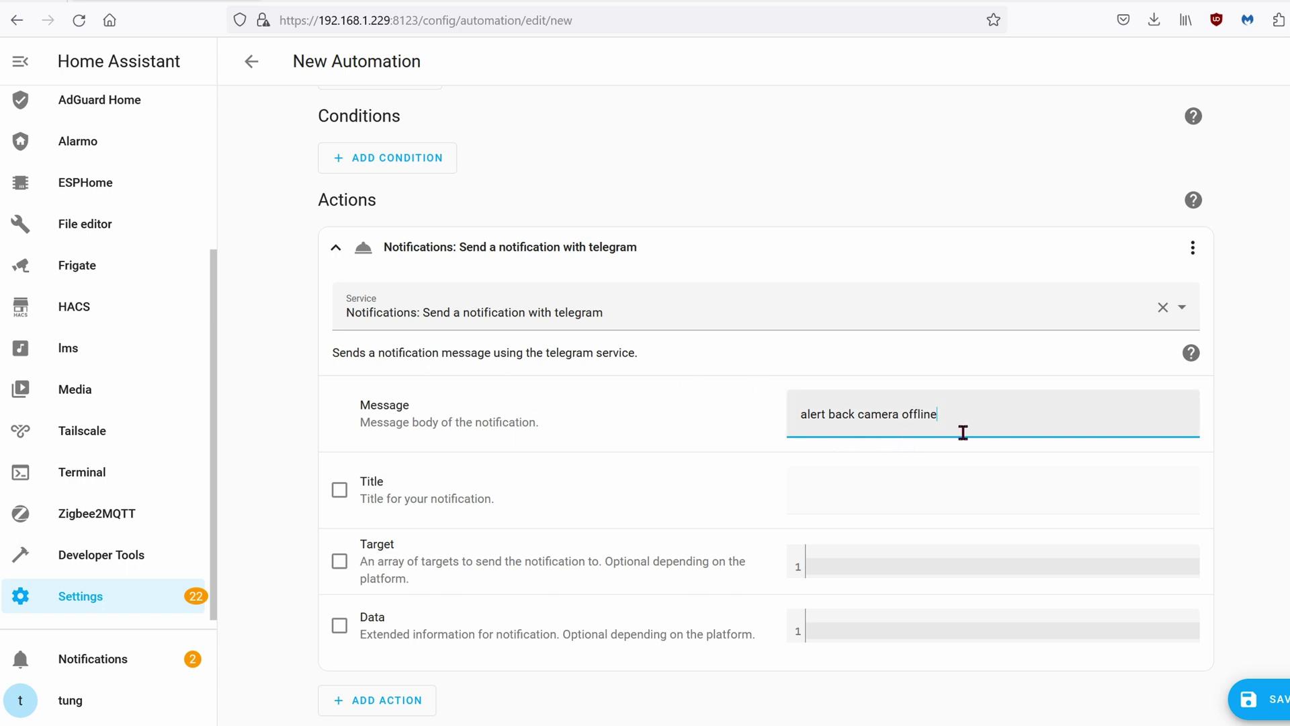
- Save the automation as 'alert camera back is offline'
left_click(1275, 709)
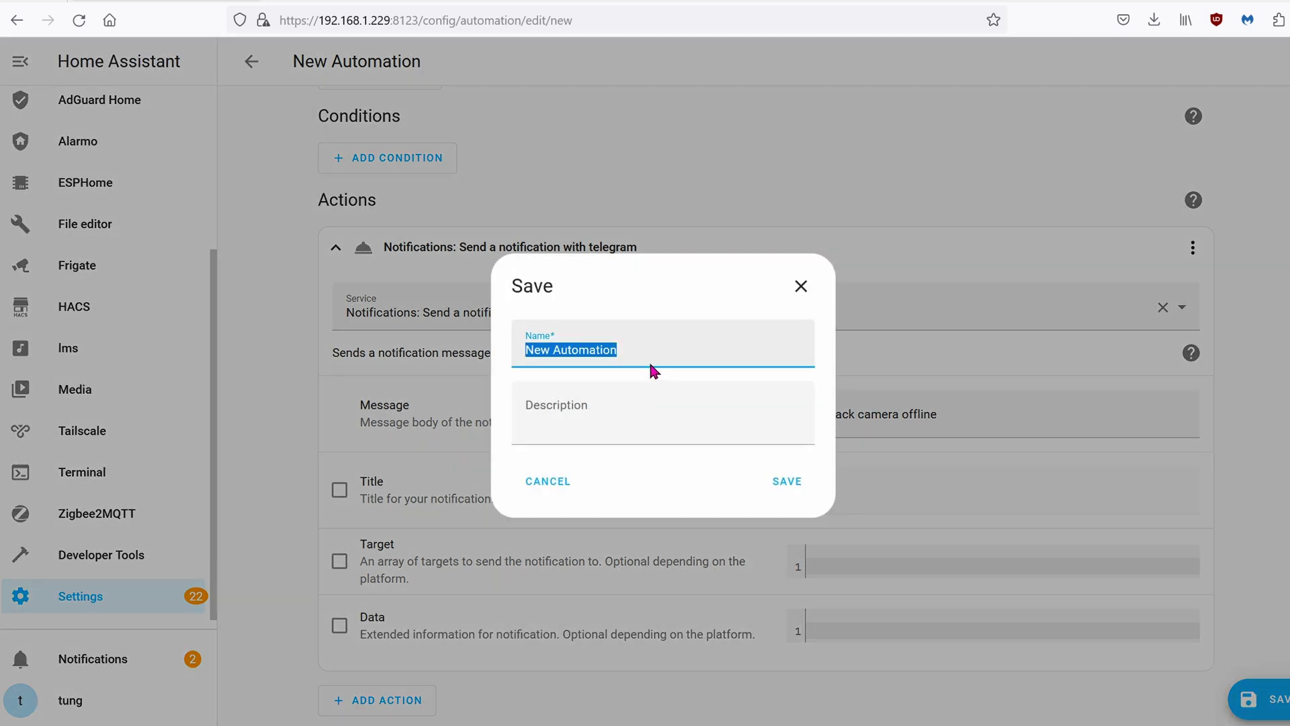
type("alert camera back is offline")
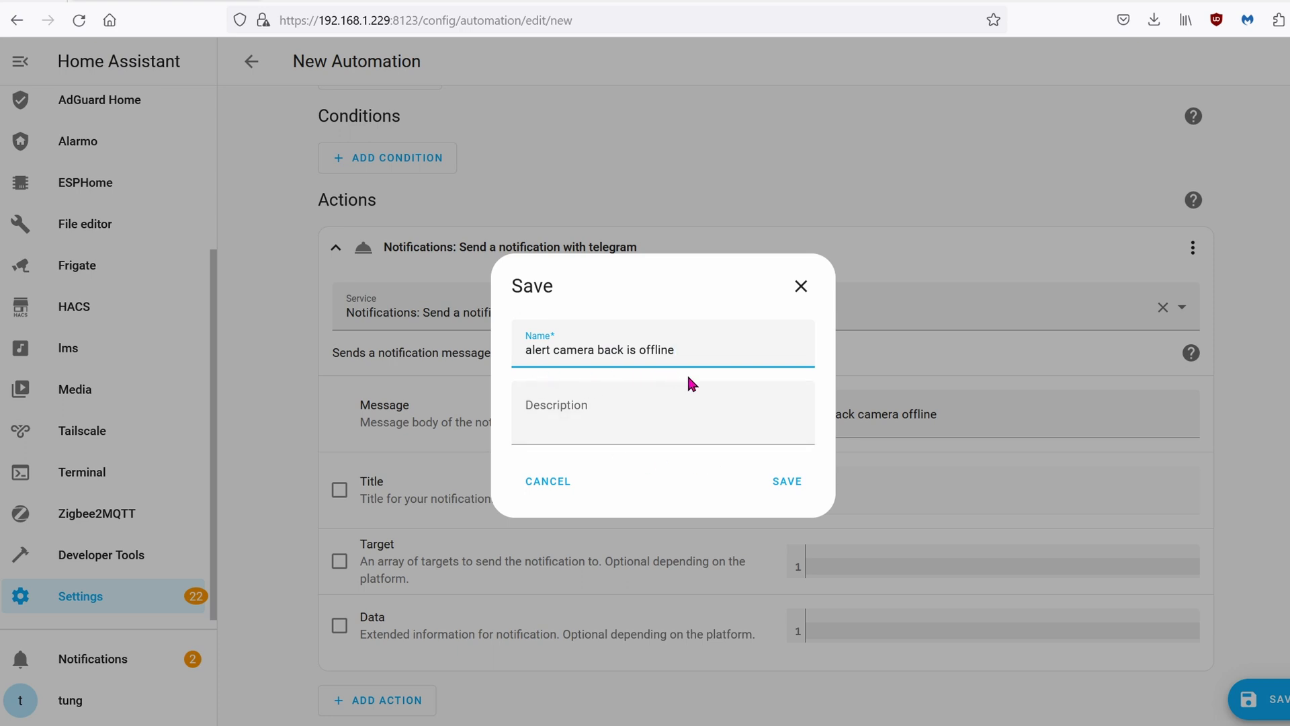
left_click(787, 482)
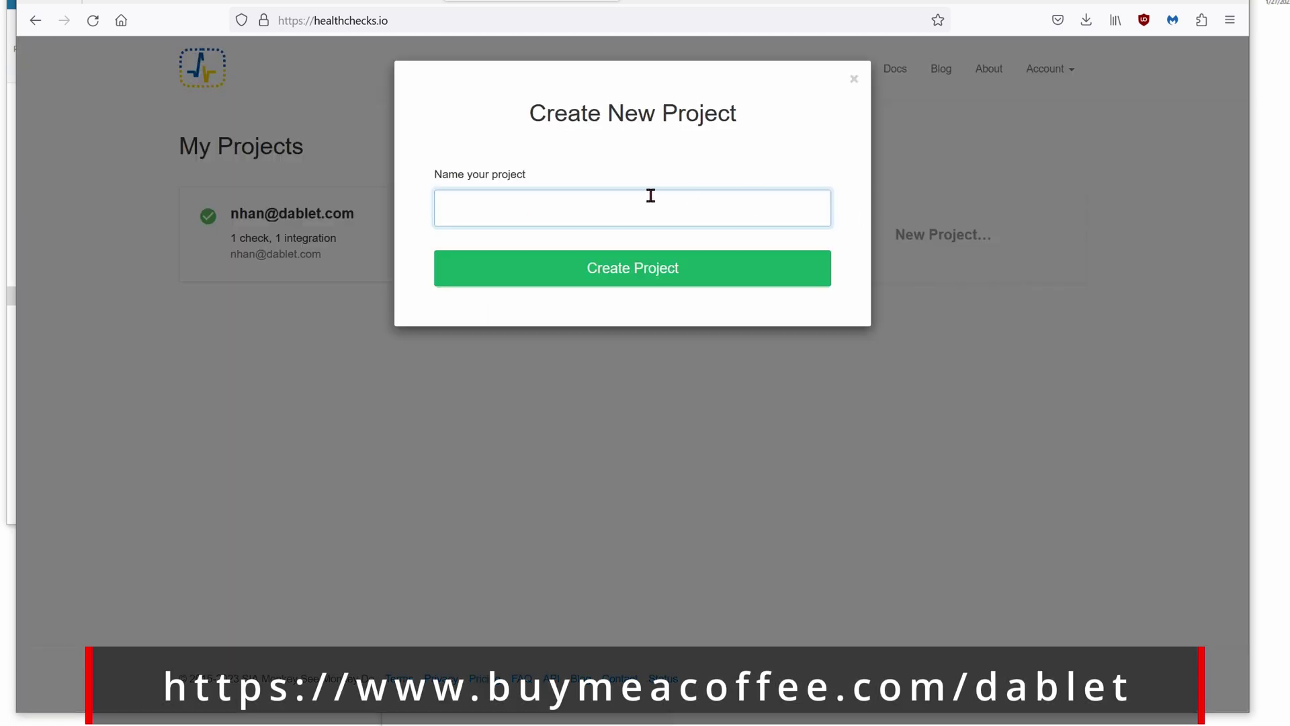
- Create the house557 check in the house 557 project with 10-minute period and 2-minute grace
left_click(921, 242)
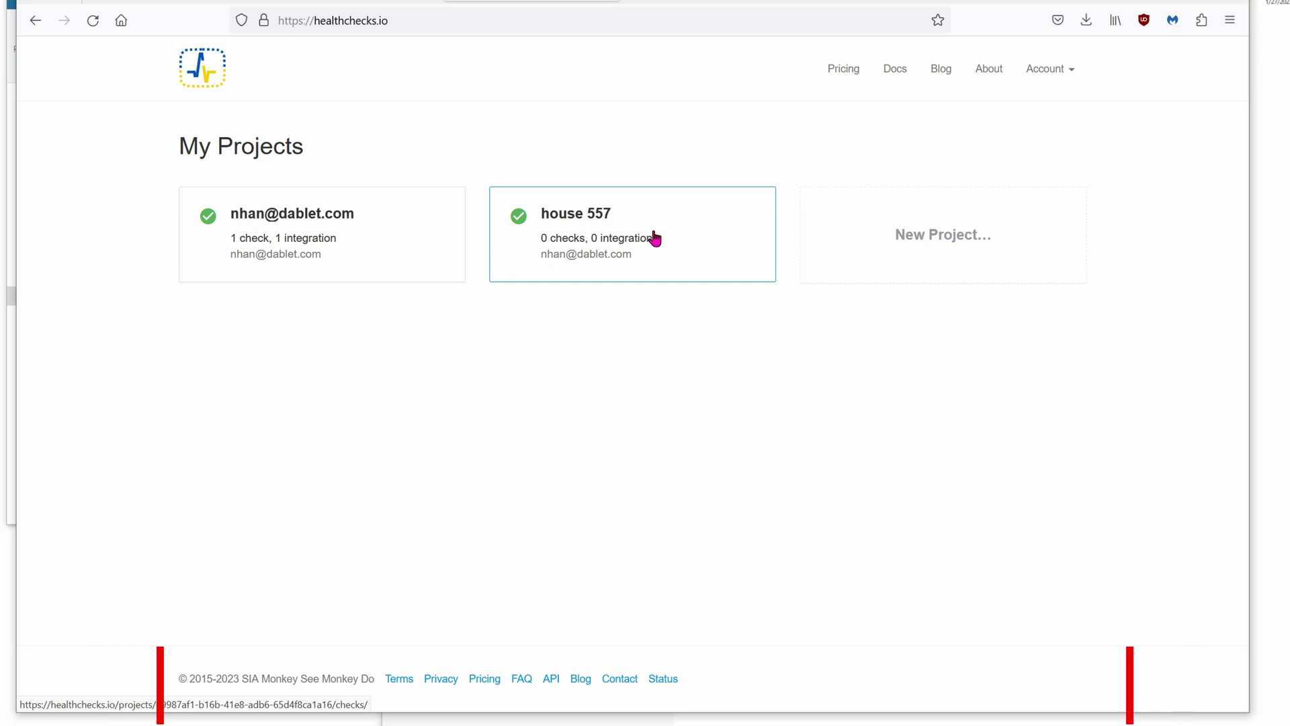
left_click(655, 238)
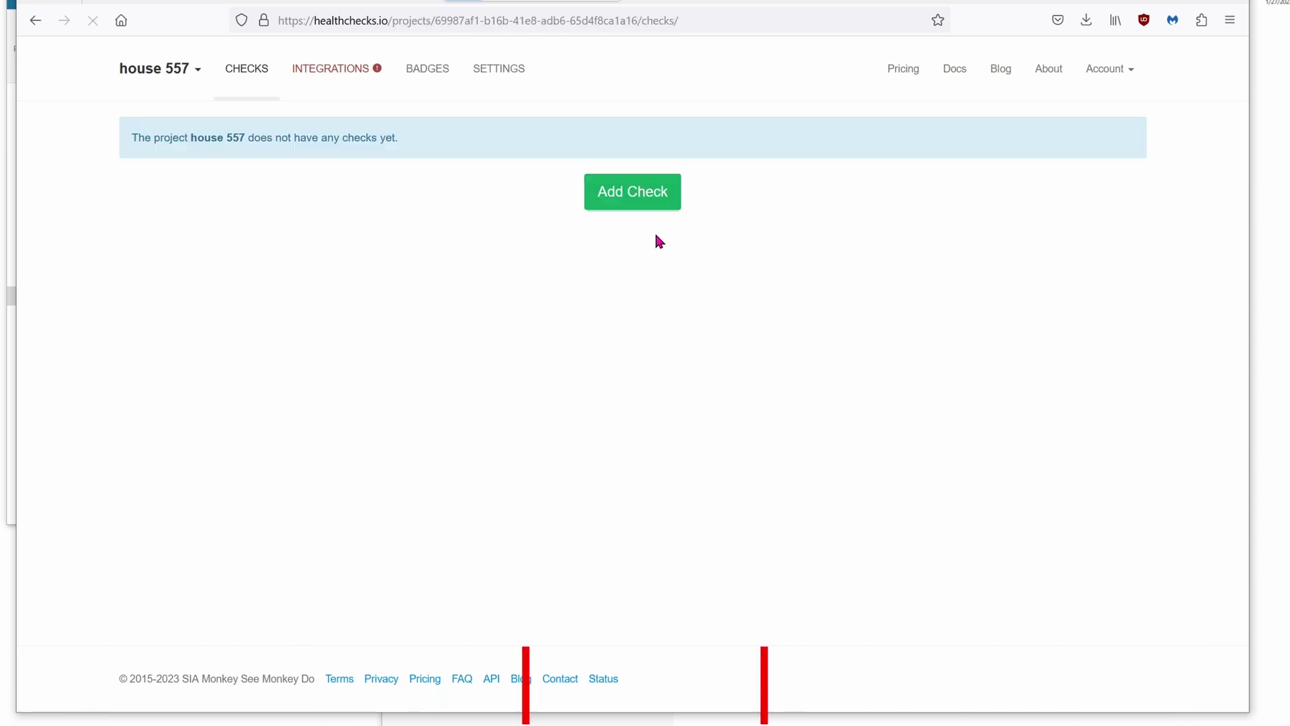
left_click(651, 206)
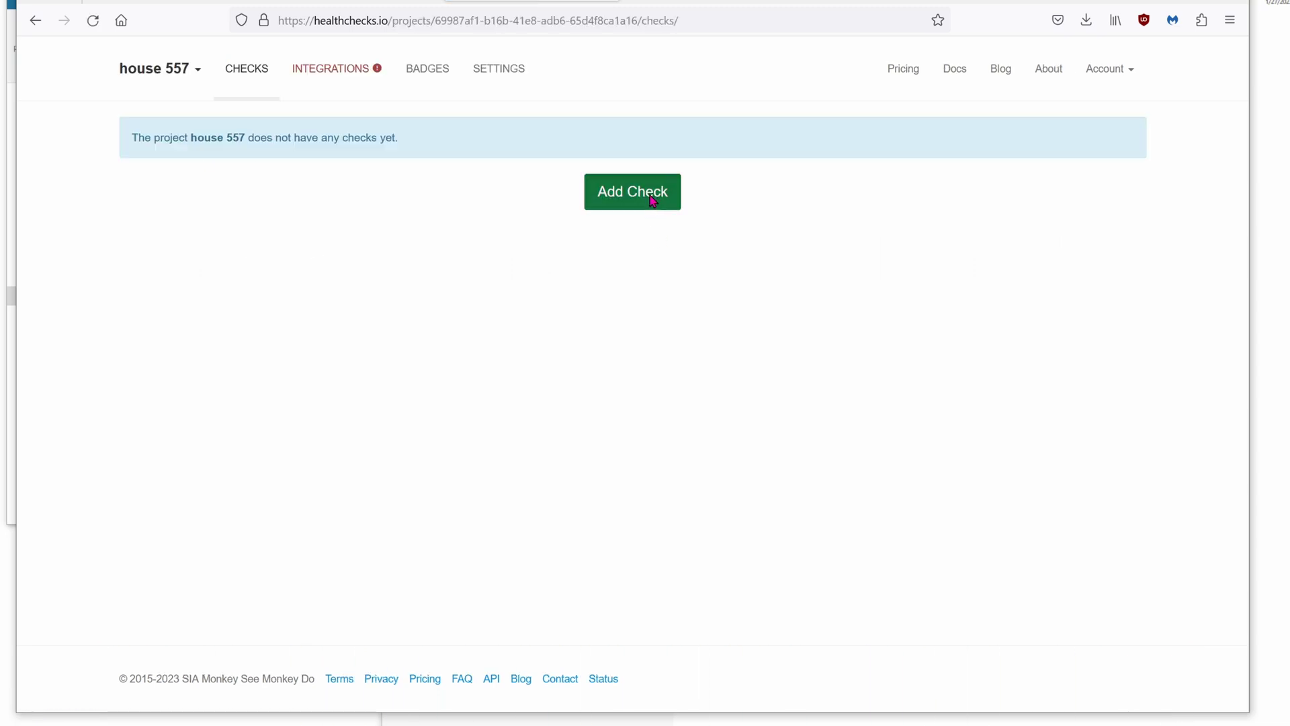
left_click(657, 141)
left_click(655, 181)
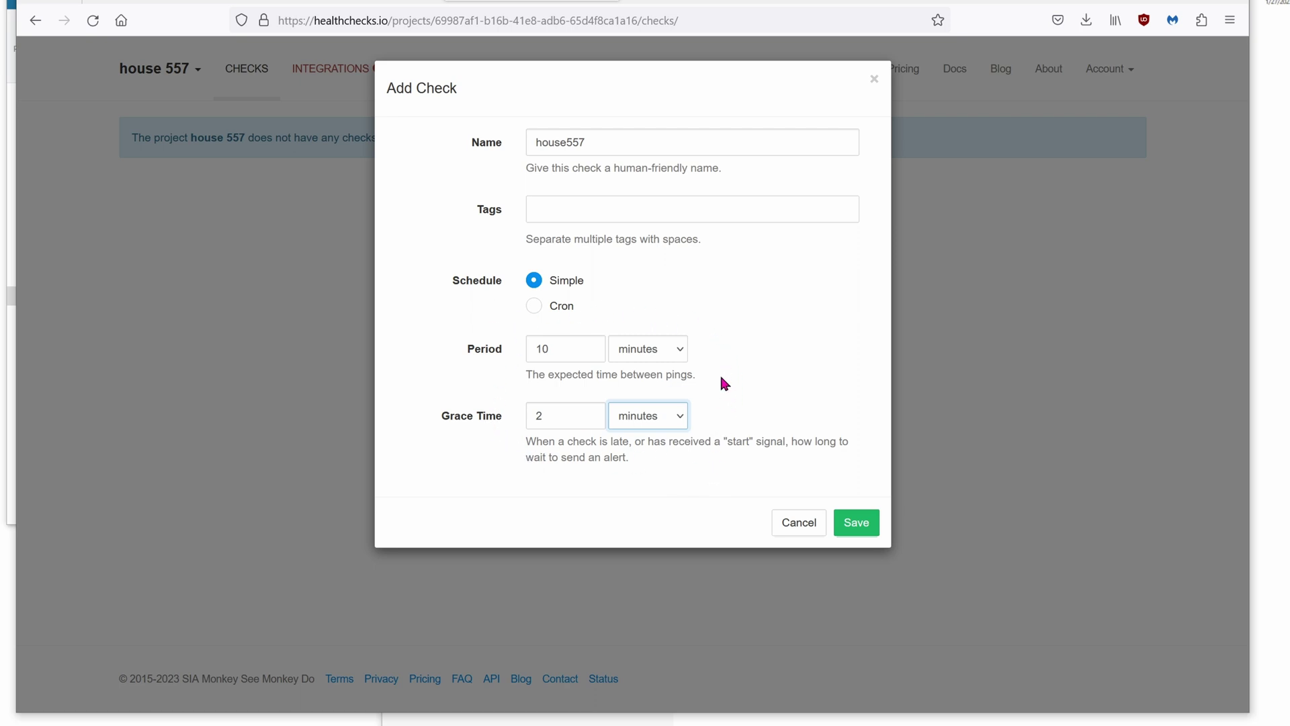
left_click(855, 523)
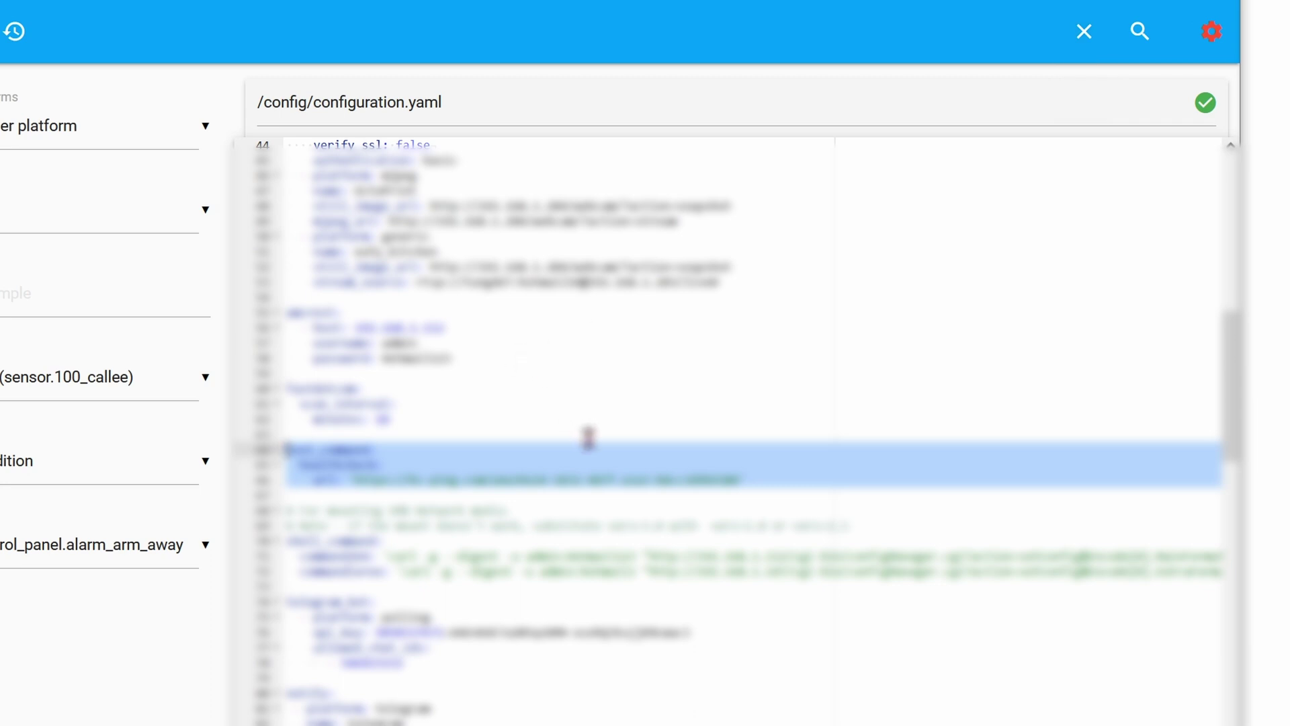
- Search 'healt', open 'health check every 3 mins' and expand its RESTful Command healthcheck action
key("Right")
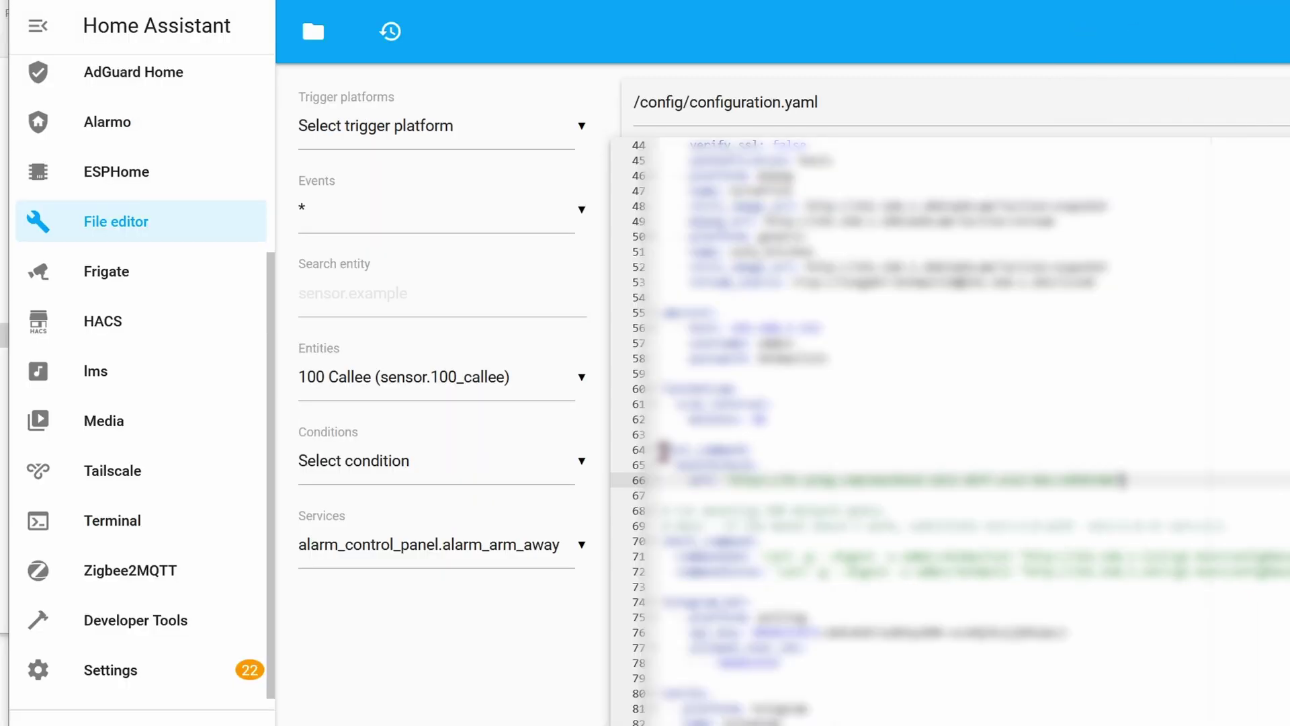
left_click(158, 677)
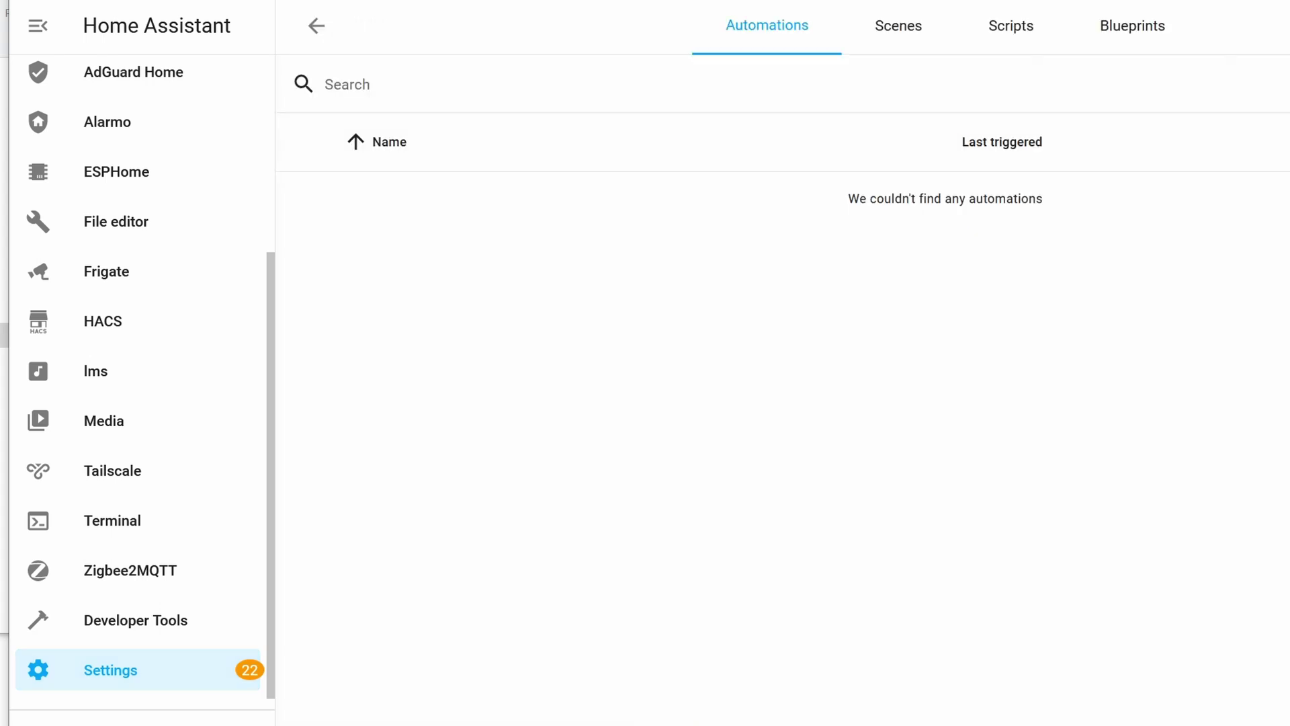
type("healt")
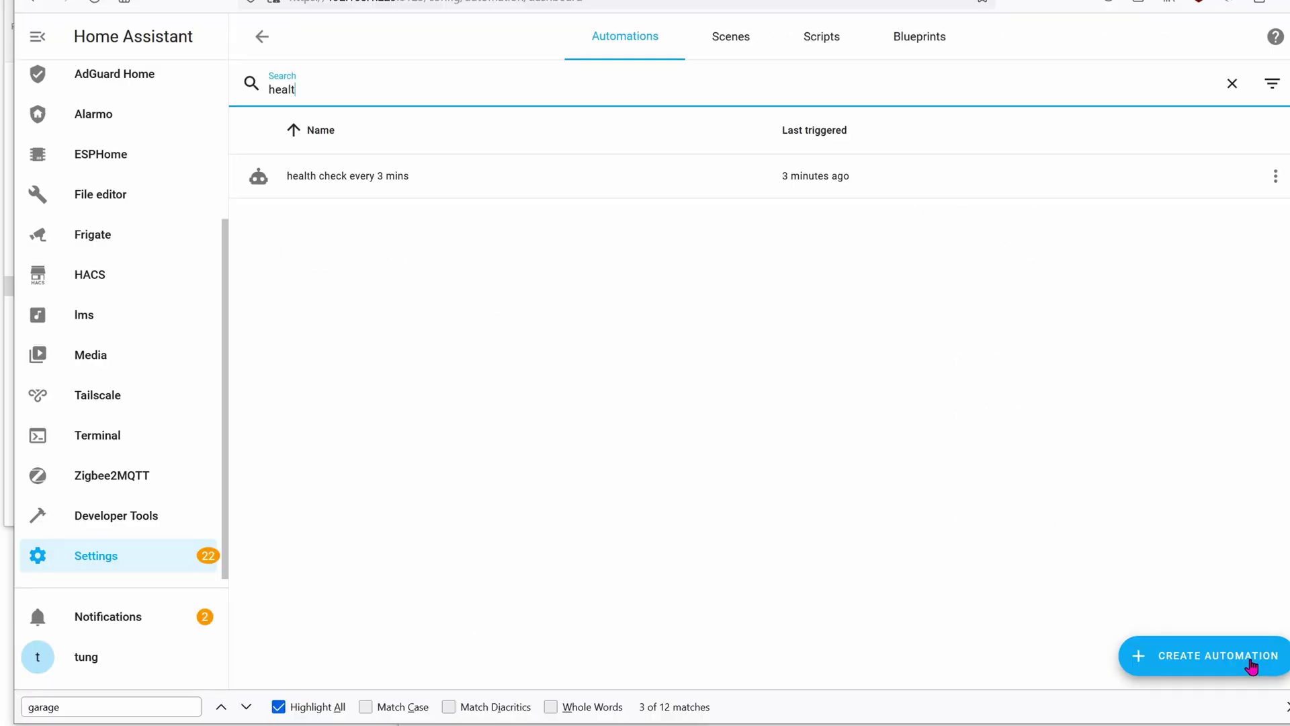
left_click(500, 177)
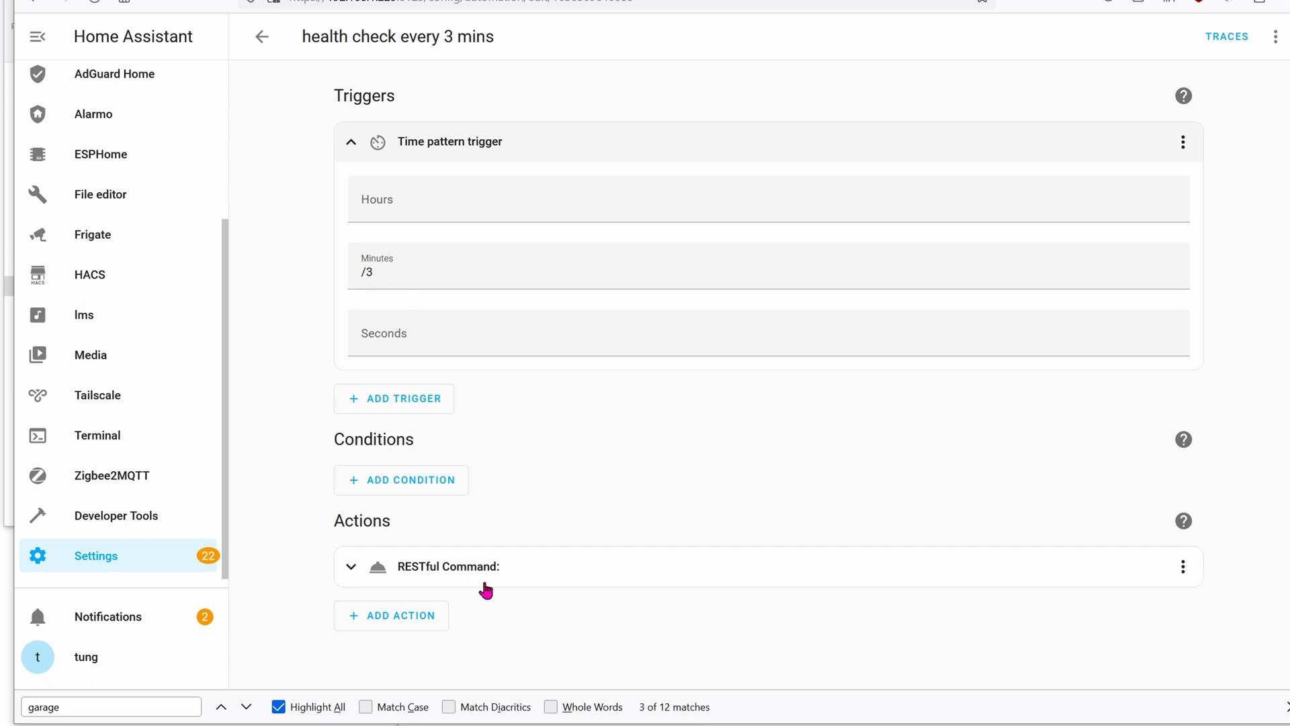
left_click(521, 584)
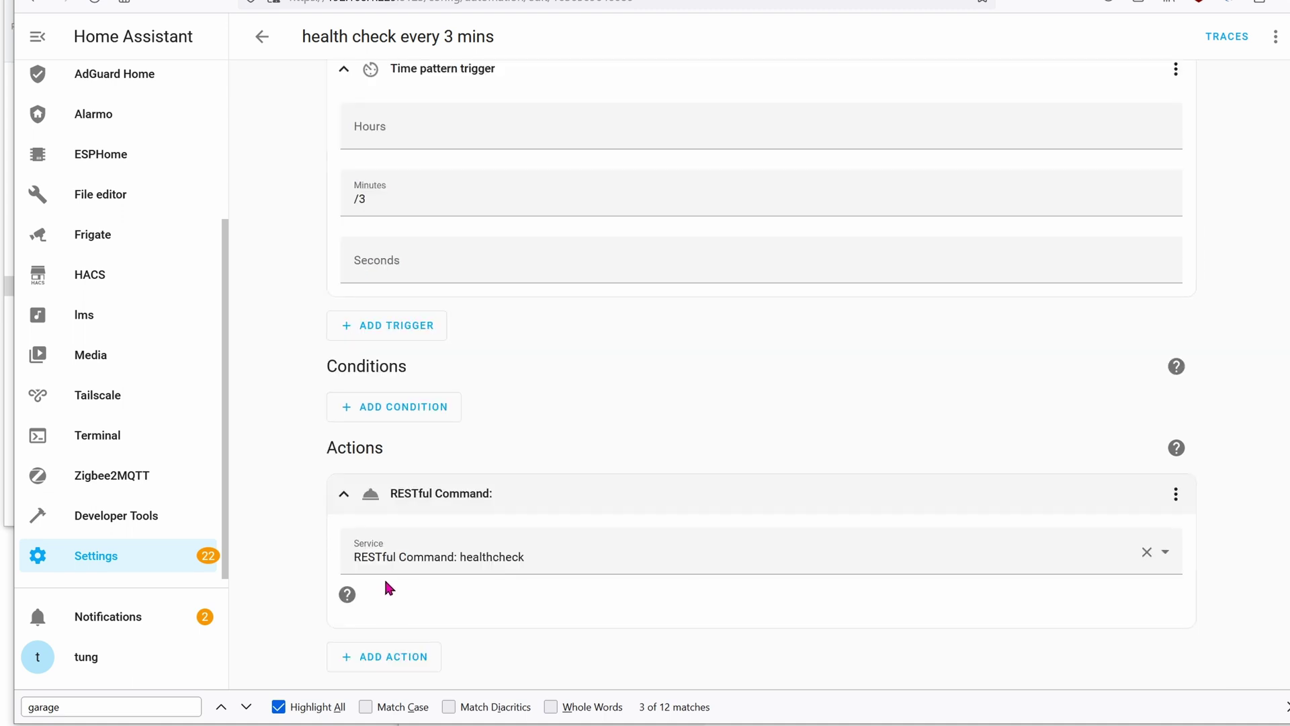